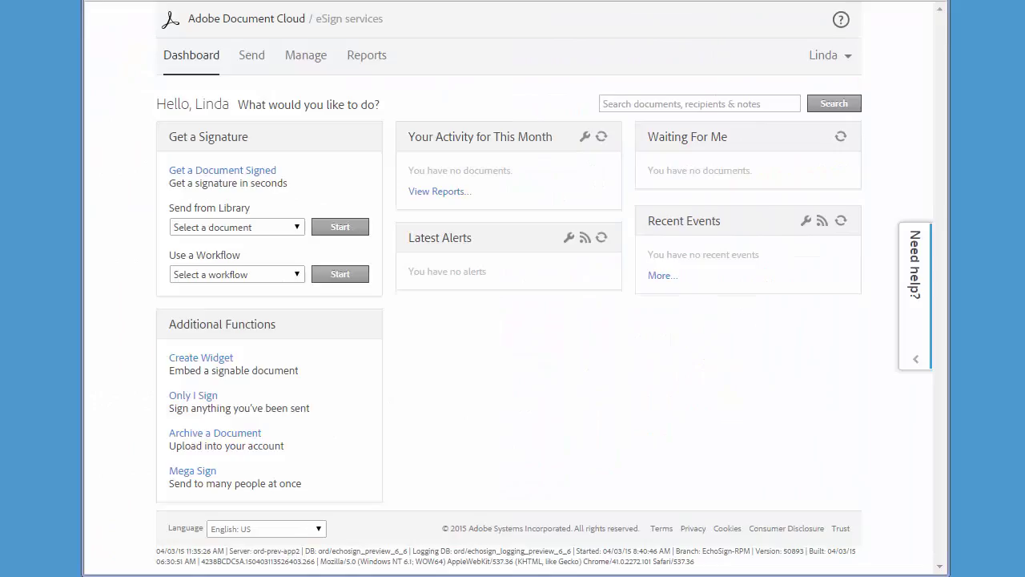
Begin a new 'Get a Document Signed' request from the Dashboard.
click(176, 173)
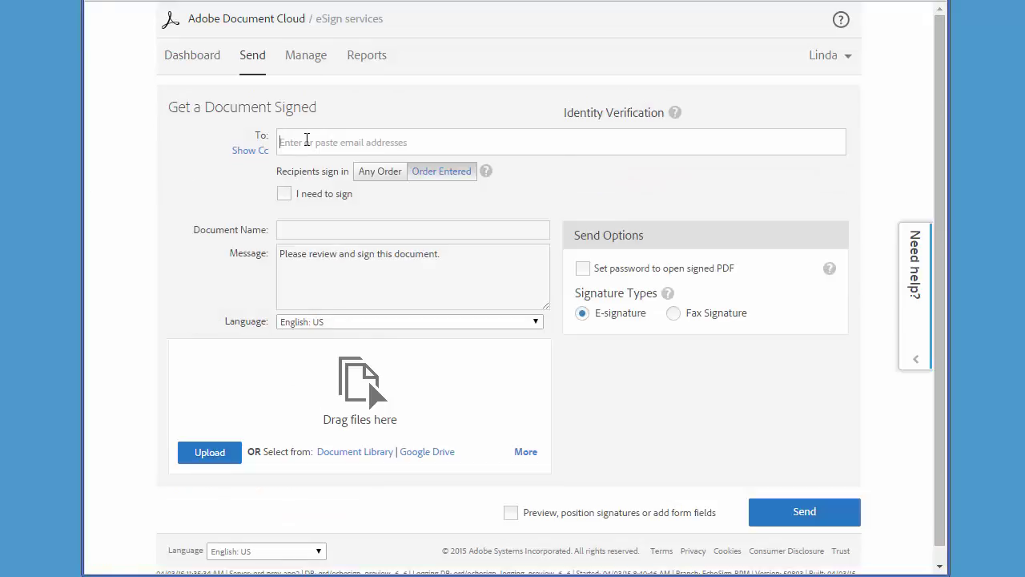
Add both signers' e-mail addresses as recipients and name the document Sample.
click(307, 139)
click(320, 165)
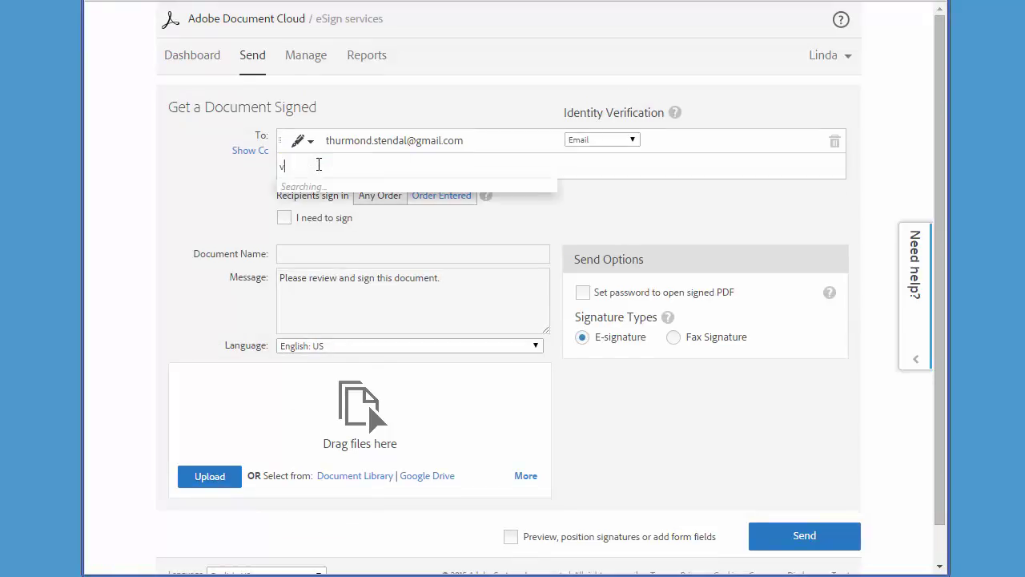
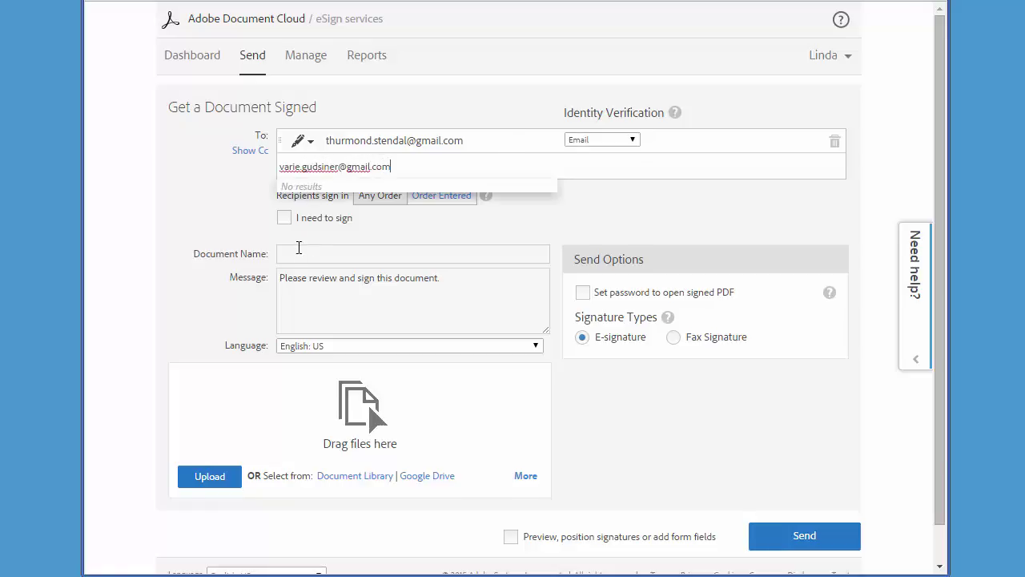
click(302, 253)
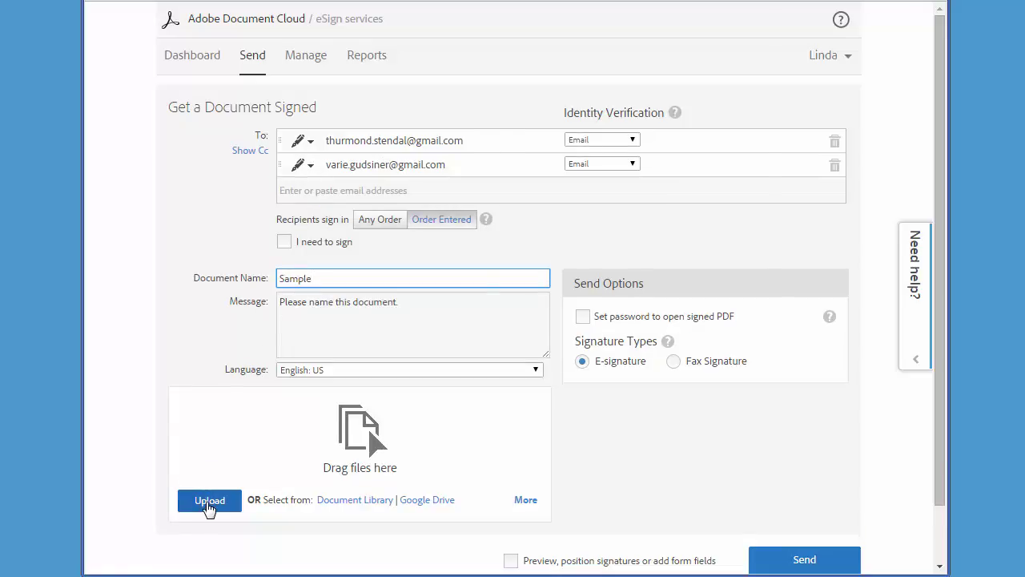
Upload the Signature and Signer Info Fields file, with field positioning enabled before sending.
click(210, 501)
click(312, 231)
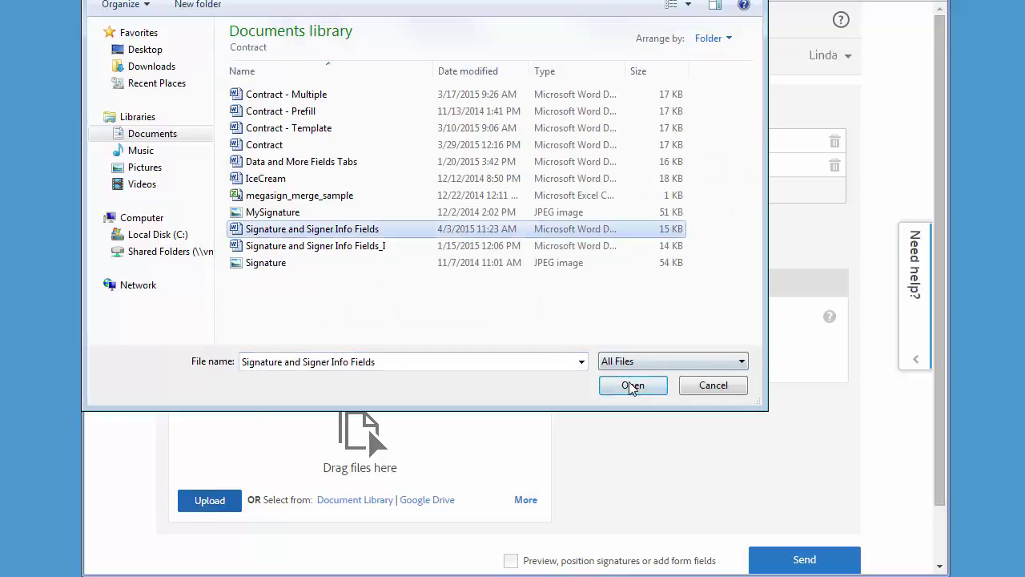
click(633, 388)
click(604, 552)
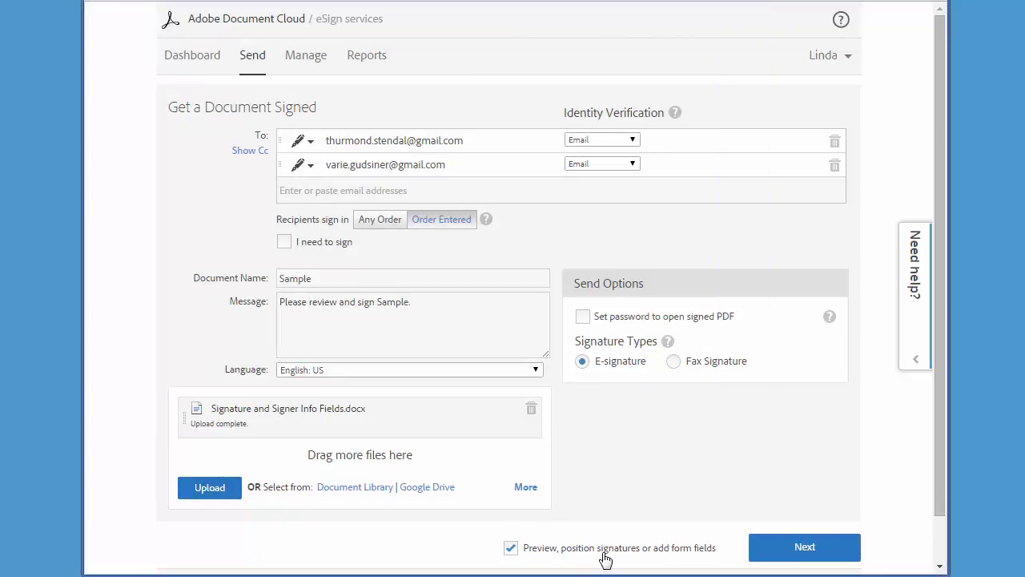
click(788, 545)
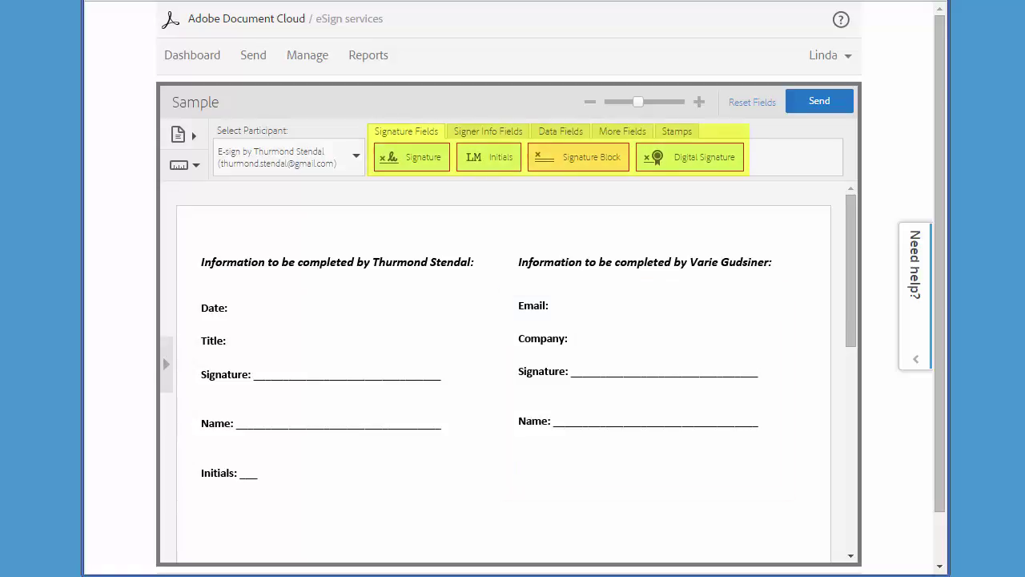
click(468, 133)
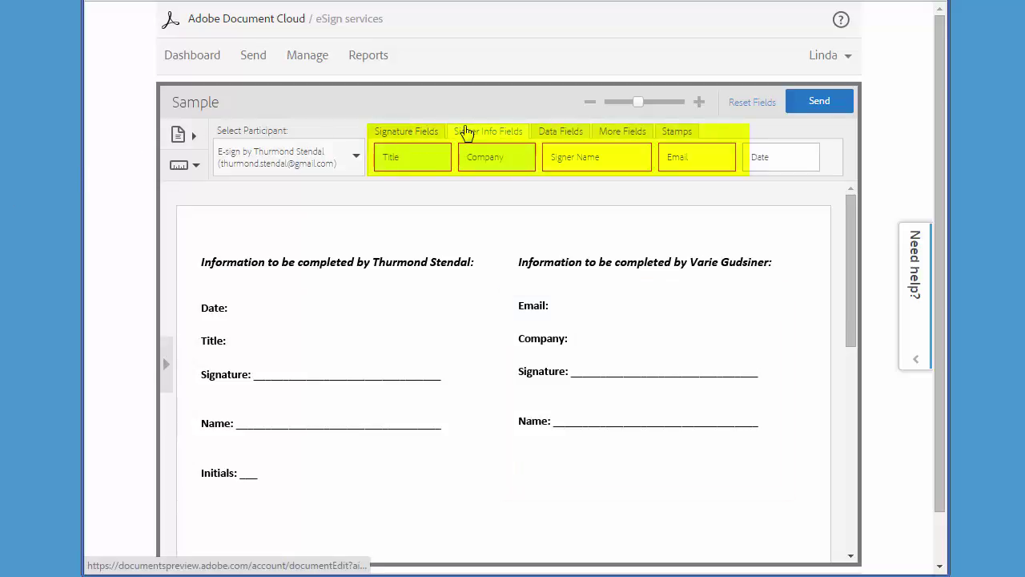
click(556, 137)
click(618, 132)
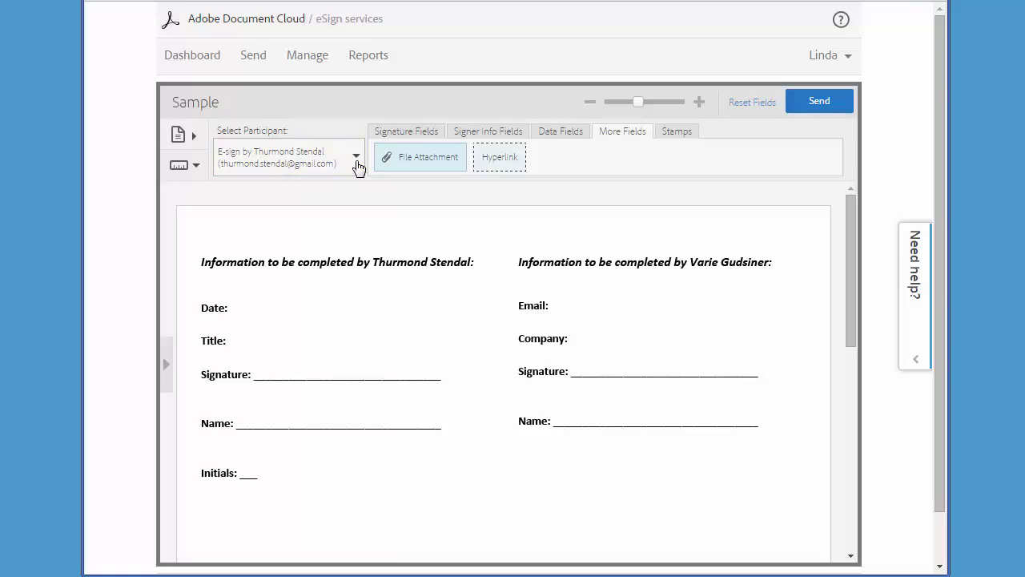
click(356, 161)
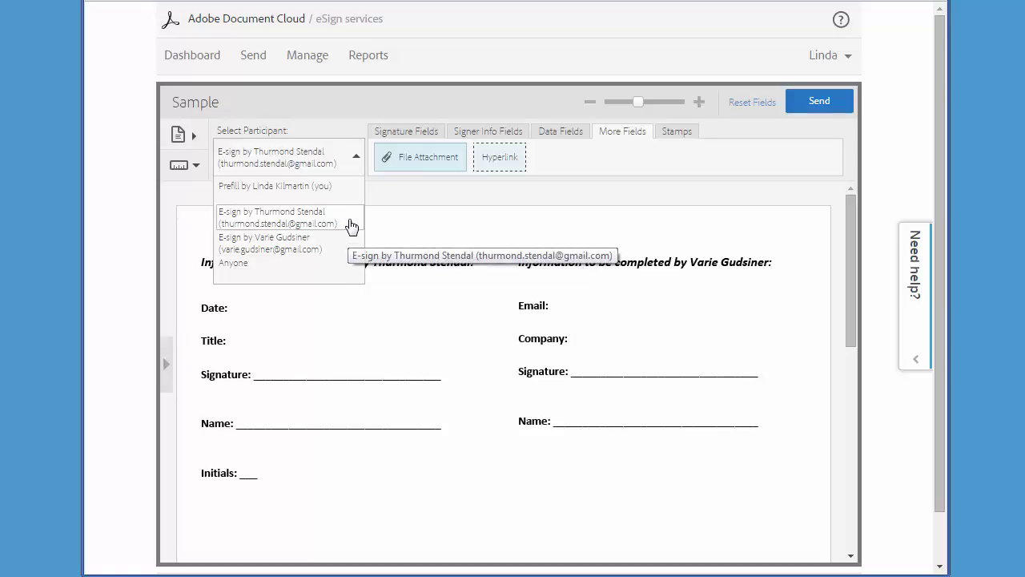
click(352, 226)
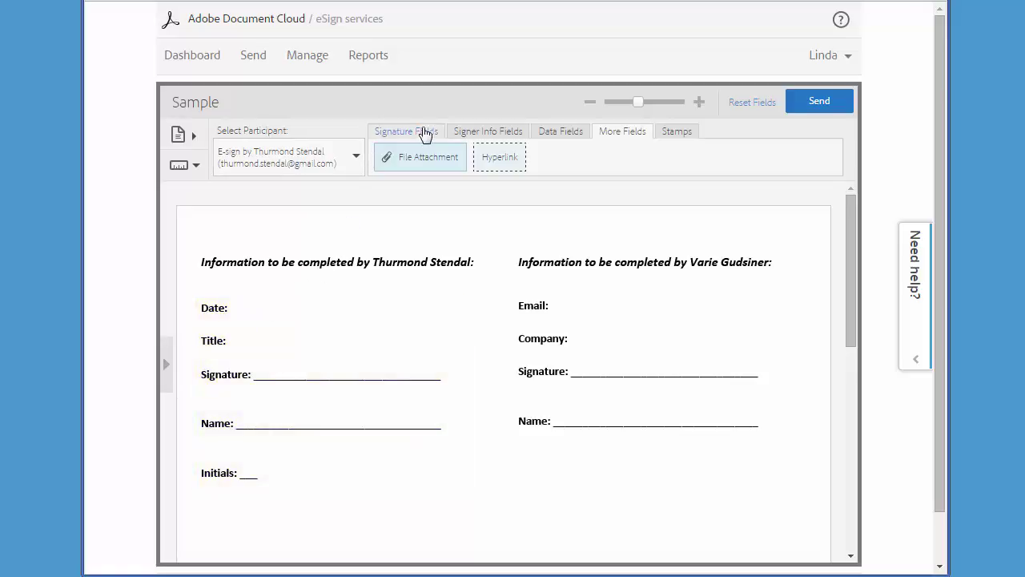
click(458, 133)
Place Date, Title and Signature fields beside the first signer's matching labels.
drag(790, 165, 285, 323)
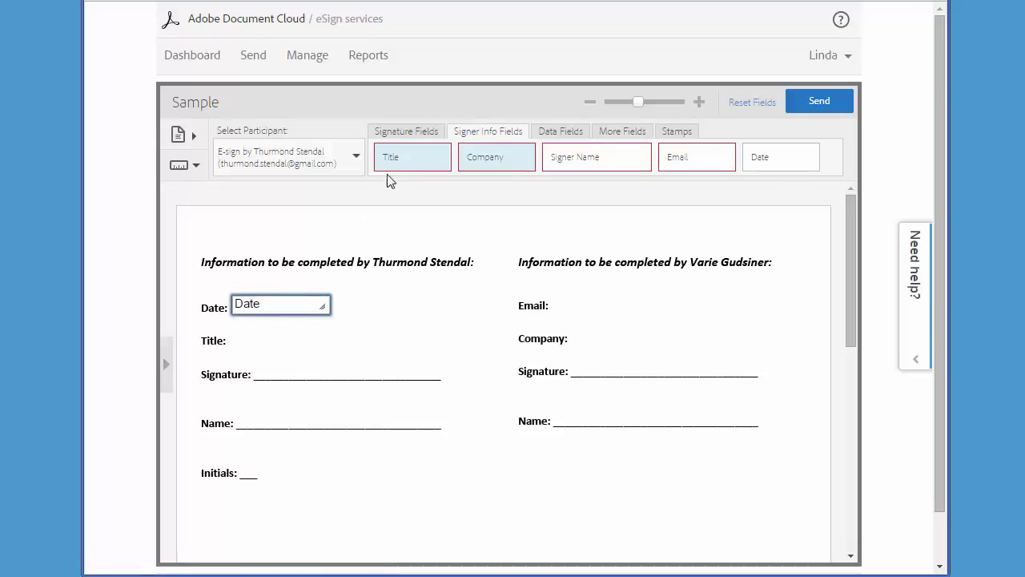
drag(393, 155, 254, 339)
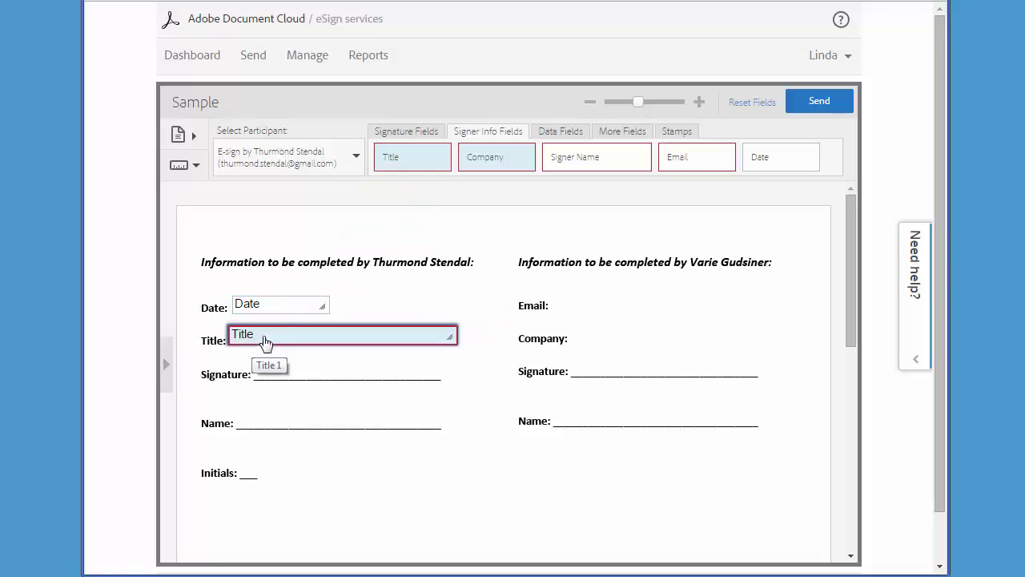
click(385, 140)
mouse_move(385, 149)
mouse_down()
mouse_move(384, 185)
mouse_move(313, 329)
mouse_move(275, 371)
mouse_move(270, 360)
mouse_up()
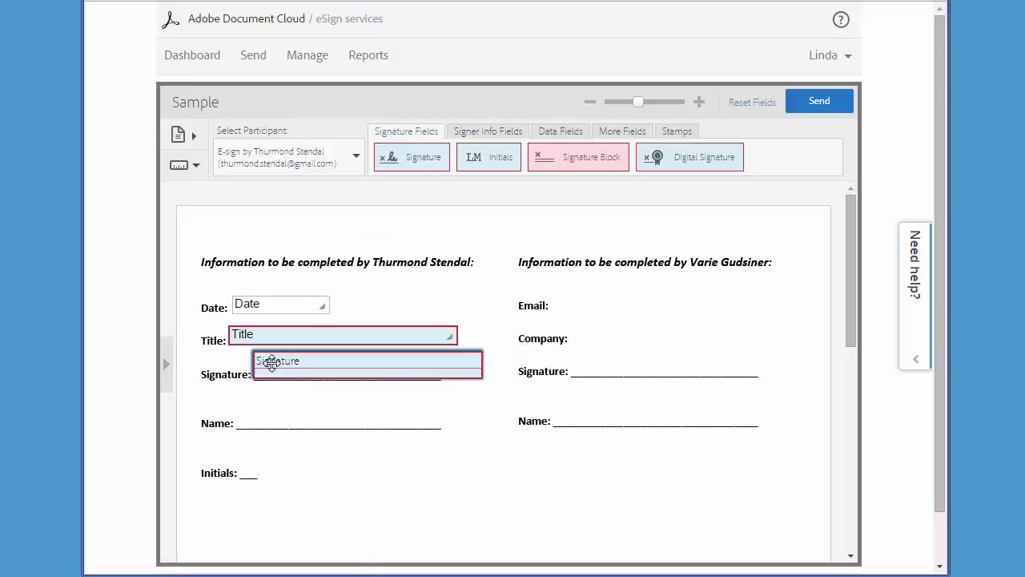
Place Signer Name and Initials fields on the first signer's Name and Initials lines.
click(472, 141)
drag(560, 156, 256, 423)
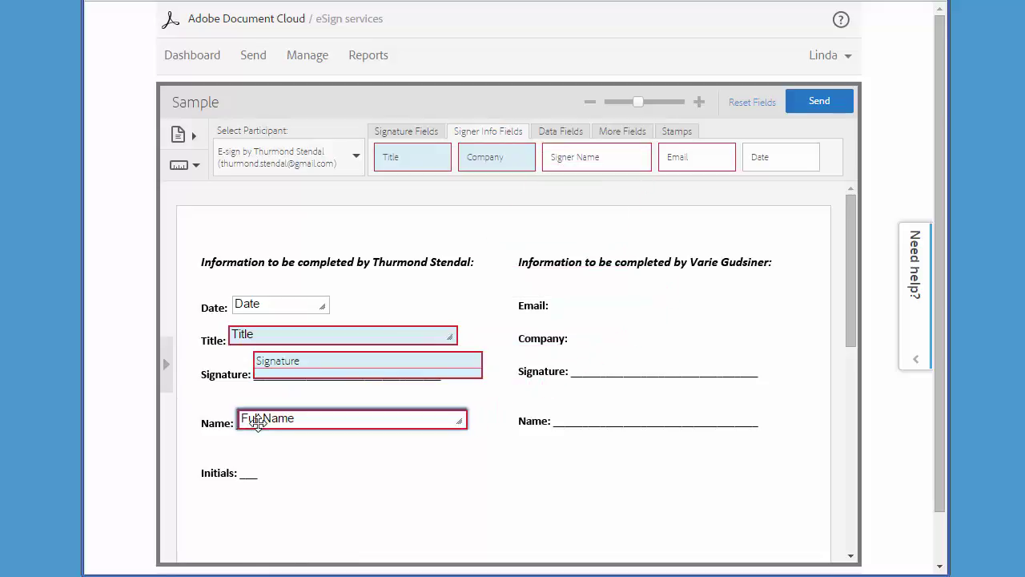
click(396, 132)
drag(461, 149, 254, 460)
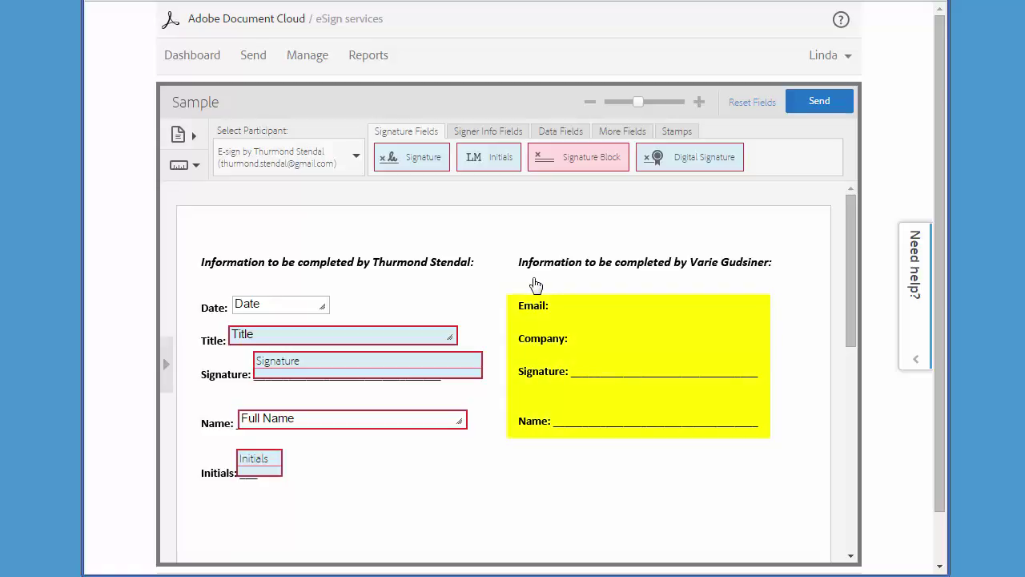
Switch to the second signer and place Email and Company fields in the right column.
click(357, 160)
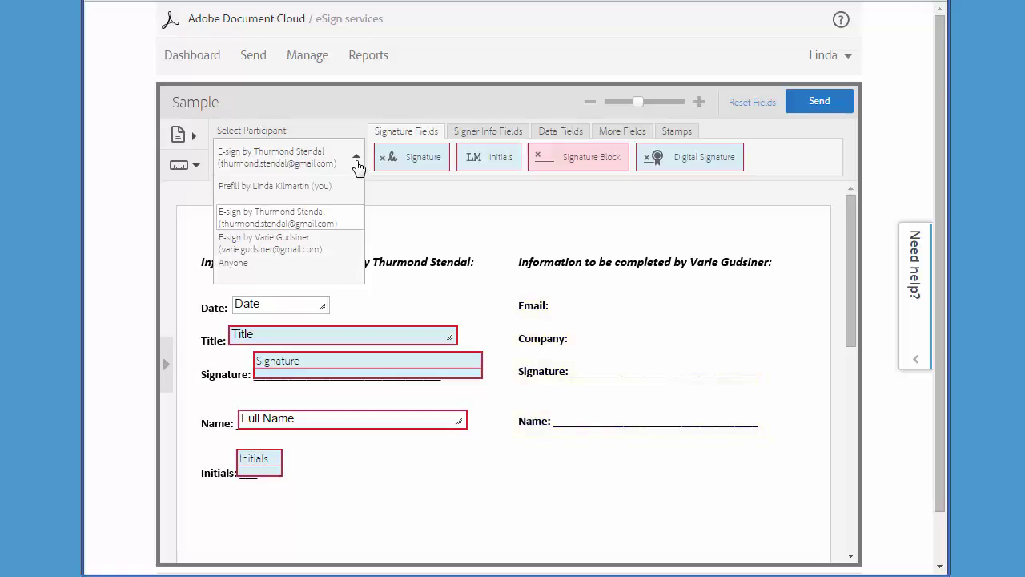
click(353, 244)
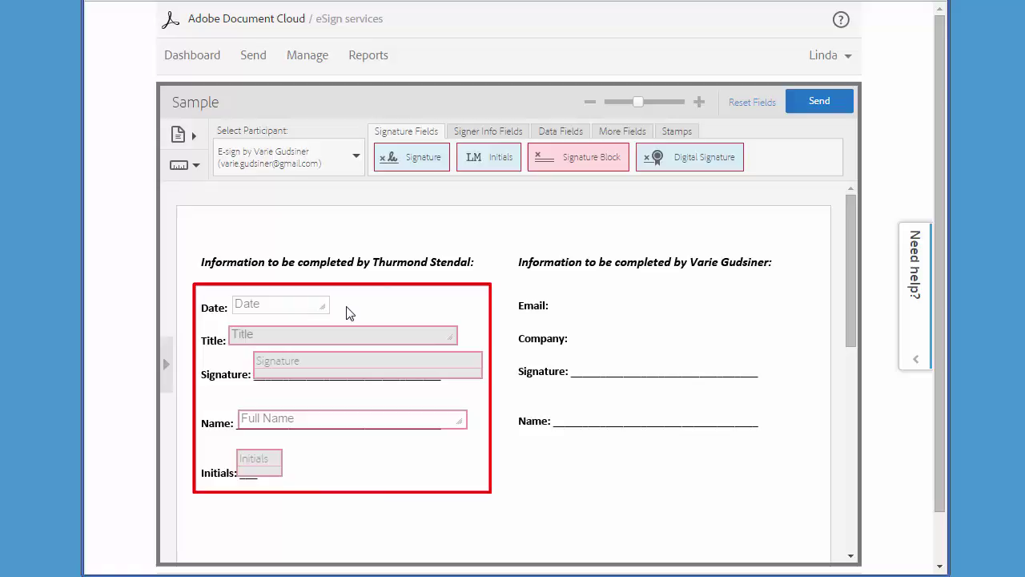
click(458, 133)
drag(667, 155, 574, 301)
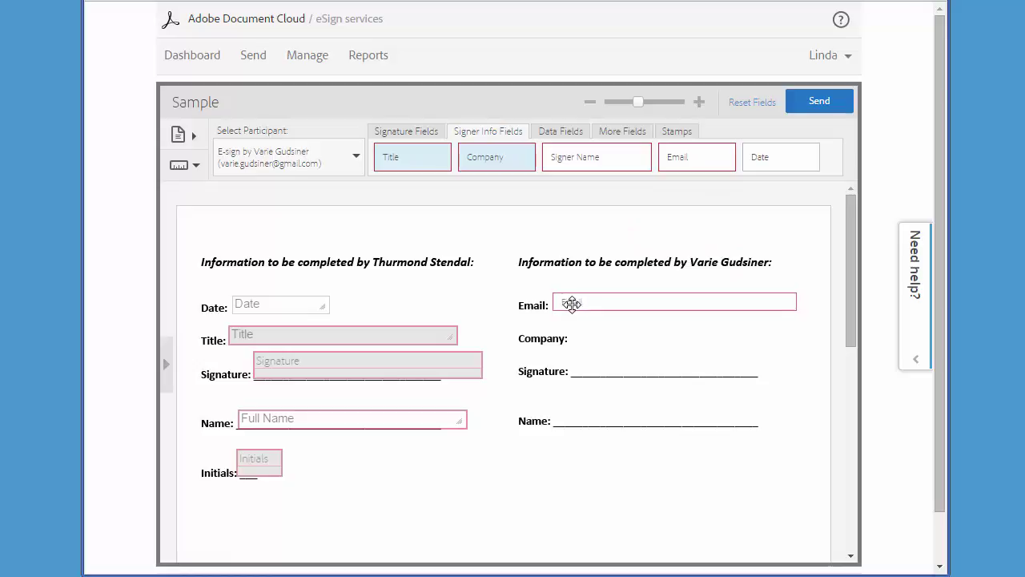
drag(503, 157, 616, 343)
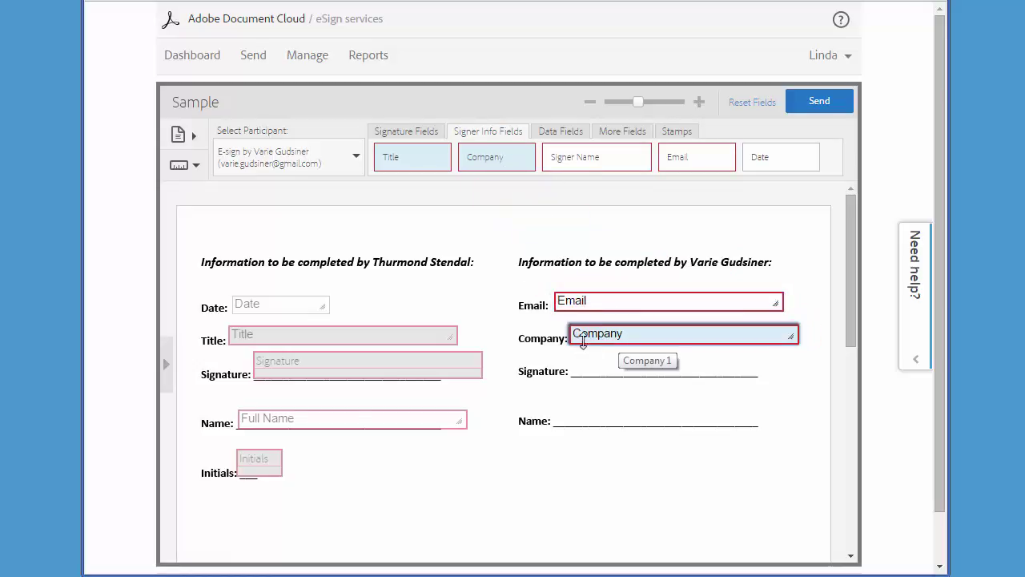
Add the second signer's Signature and Signer Name fields, then send the document.
click(422, 132)
mouse_move(424, 157)
mouse_down()
mouse_move(542, 235)
mouse_move(637, 364)
mouse_move(618, 367)
mouse_up()
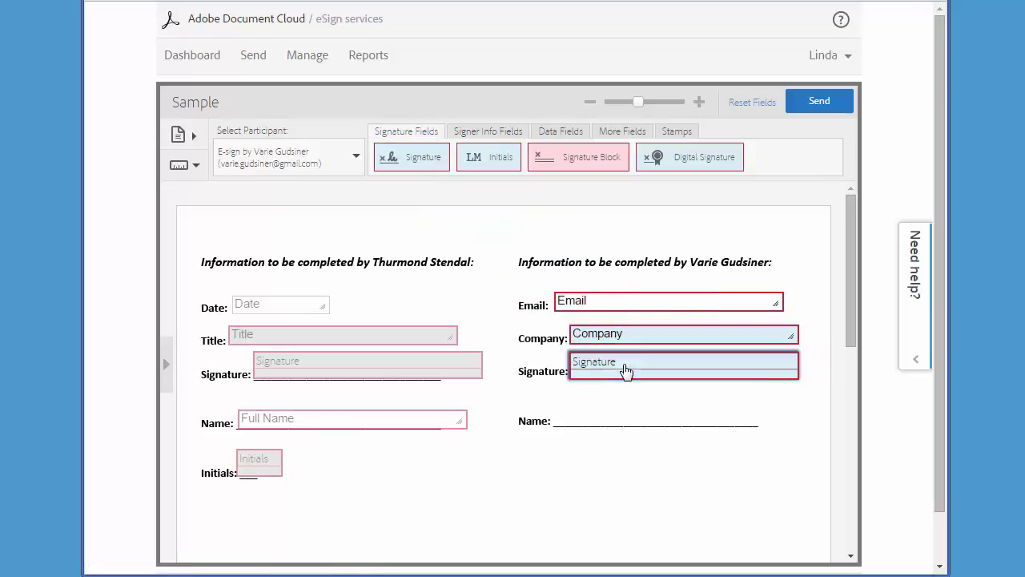
click(503, 133)
drag(559, 153, 580, 425)
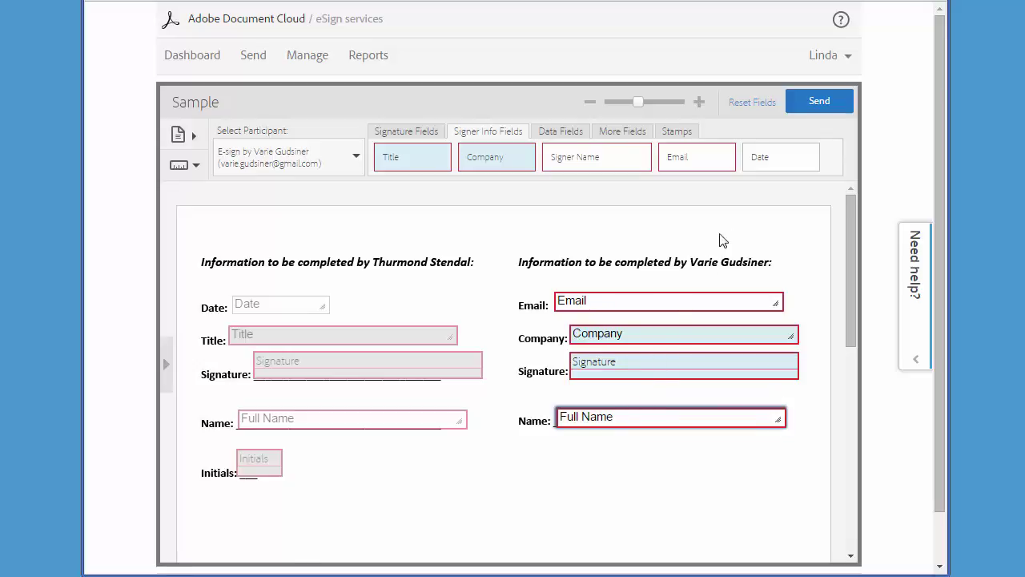
click(810, 105)
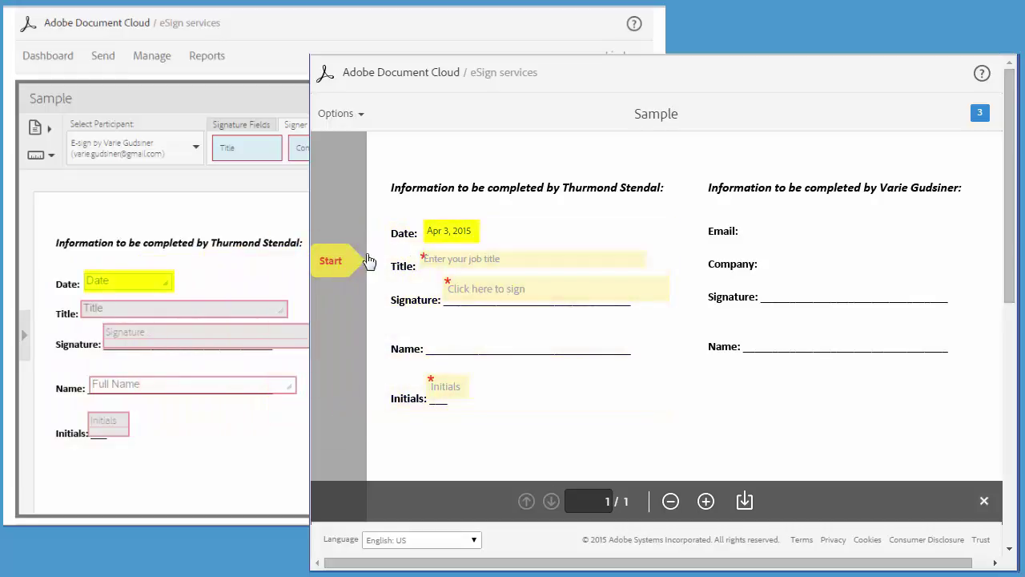
Enter CEO as the title and apply the first signer's typed-name signature.
click(474, 259)
text(CE)
click(480, 293)
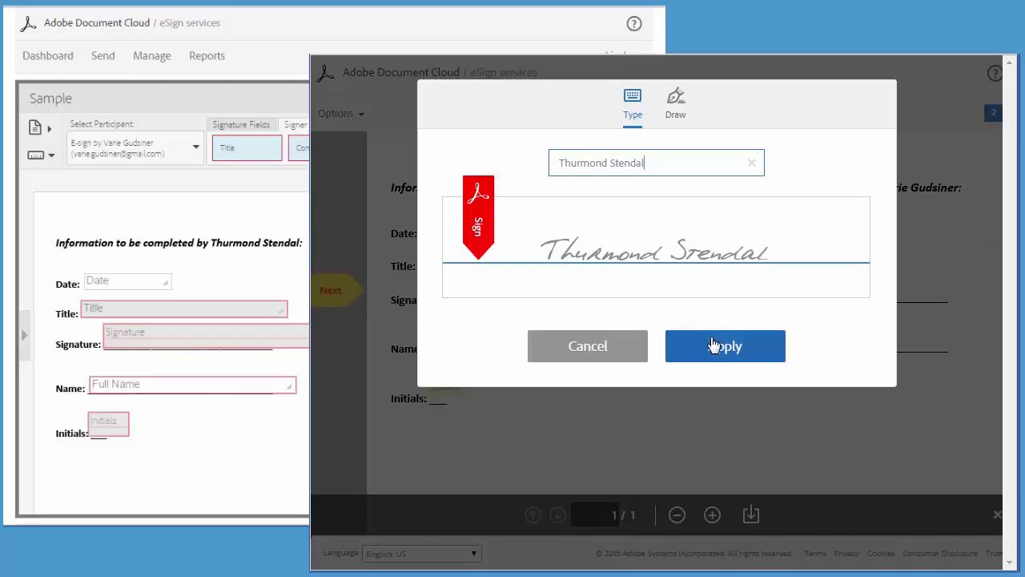
click(713, 345)
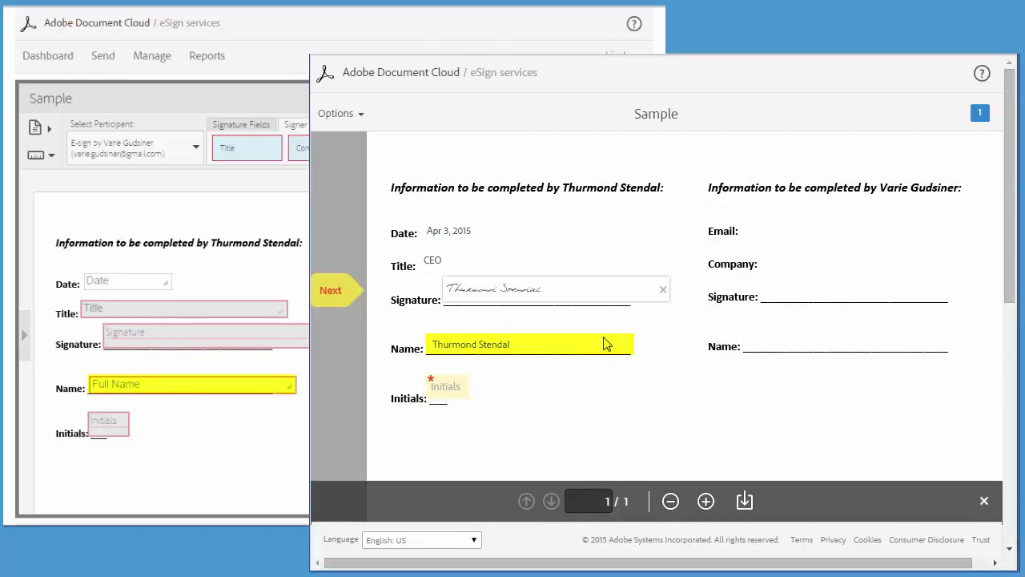
Apply TS as the first signer's initials.
click(449, 388)
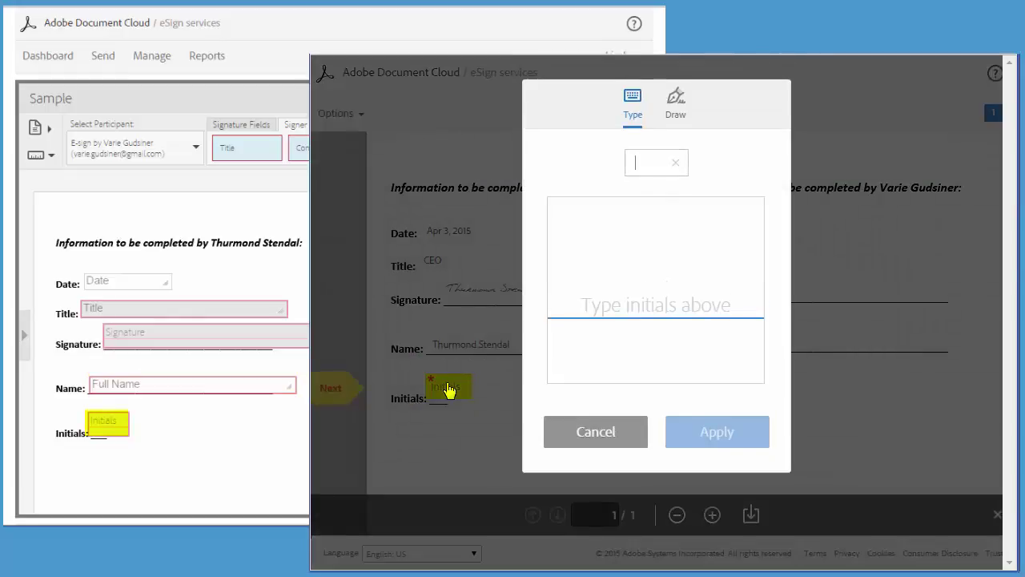
text(TS)
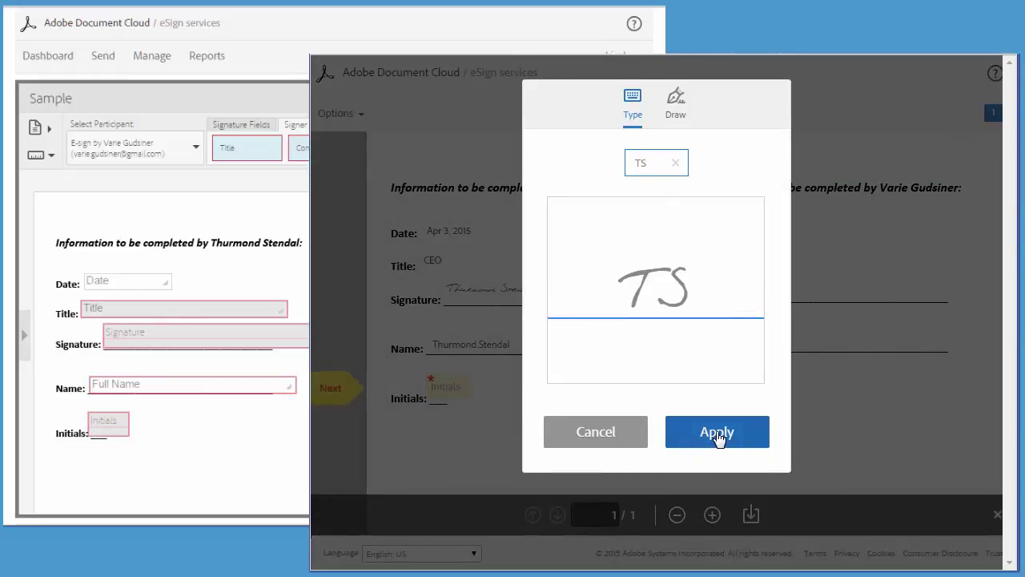
click(716, 433)
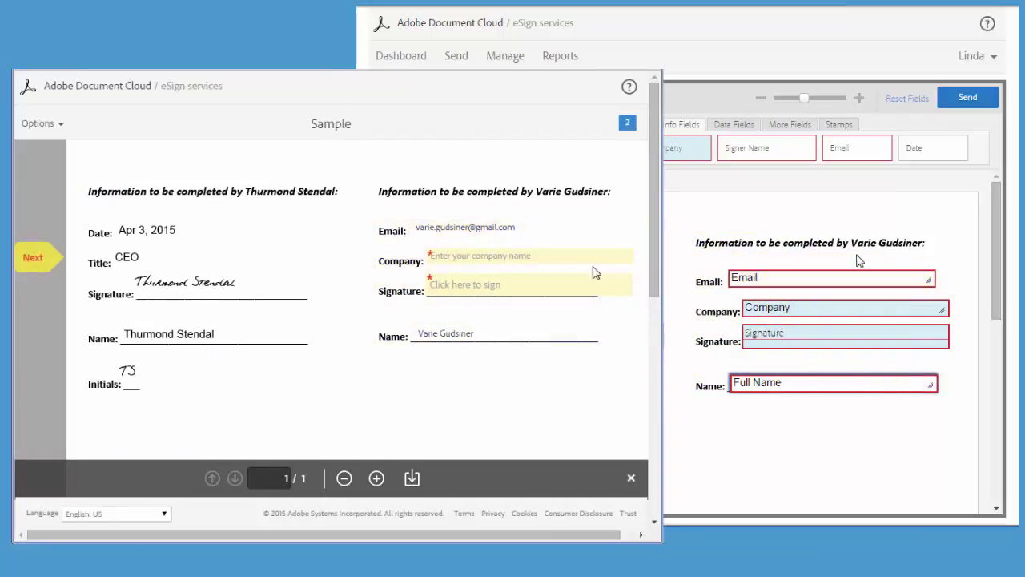
Enter VG Inc. as the company and apply the second signer's typed-name signature.
click(515, 255)
text(VG Inc)
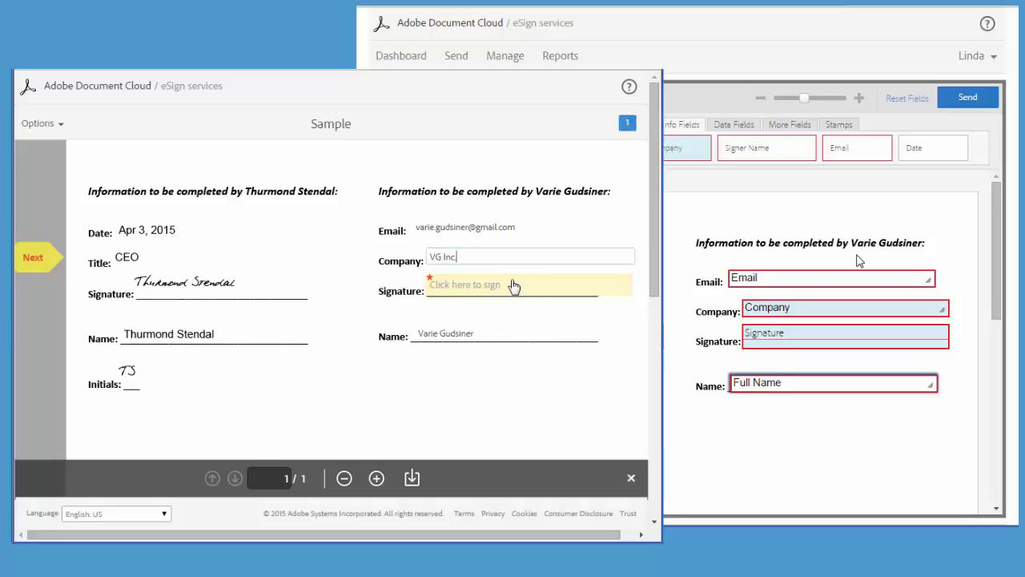
click(513, 284)
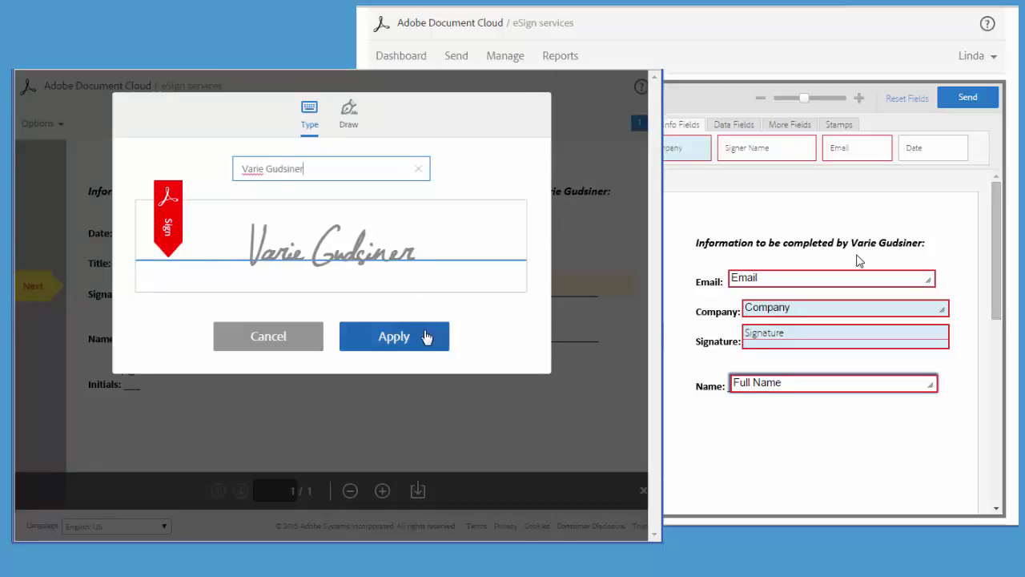
click(424, 337)
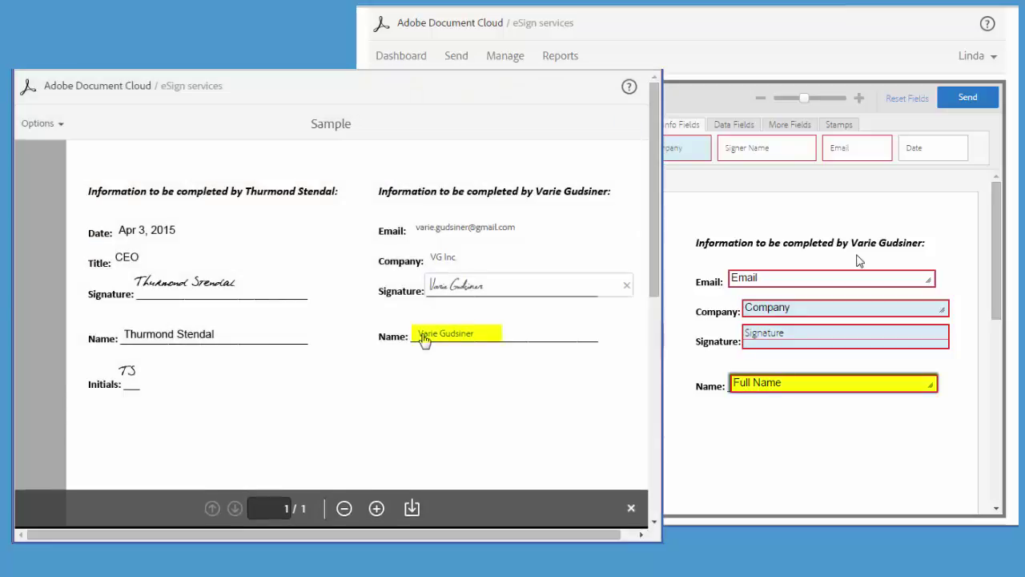